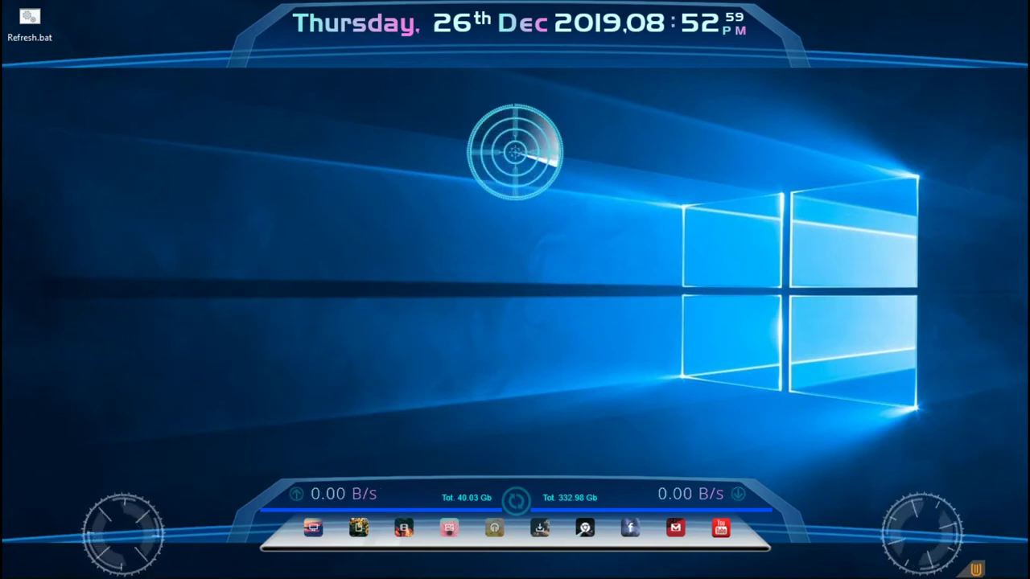
Step: Bring the Book1 workbook with the Name, Area, Sales and Comments table up full screen
click(724, 565)
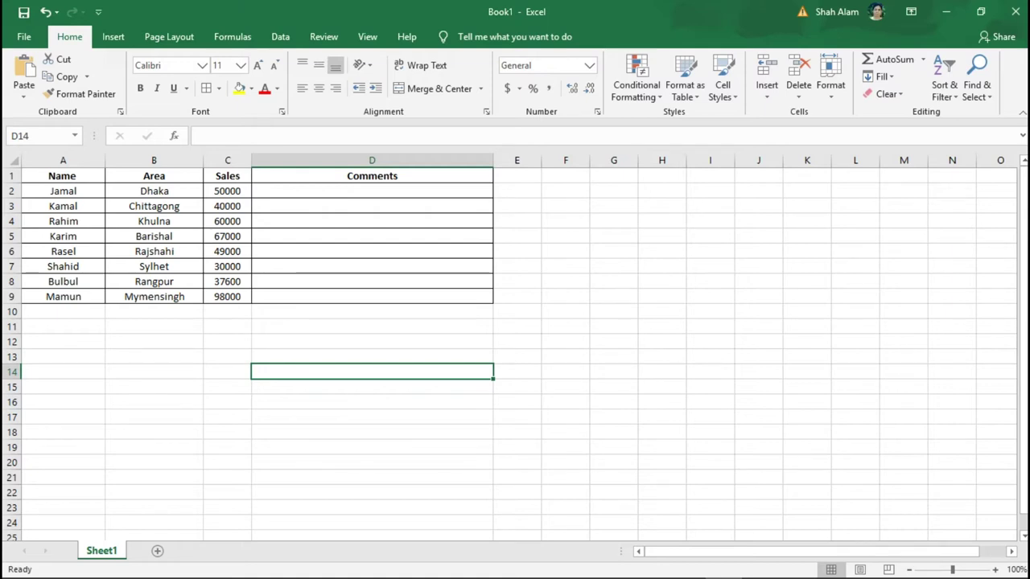
click(63, 191)
click(153, 176)
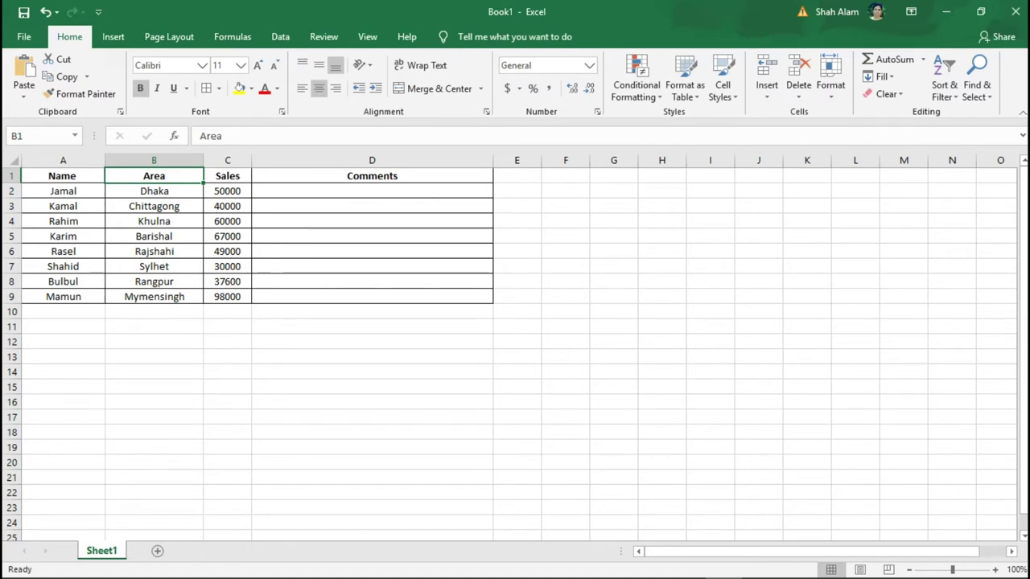
click(227, 190)
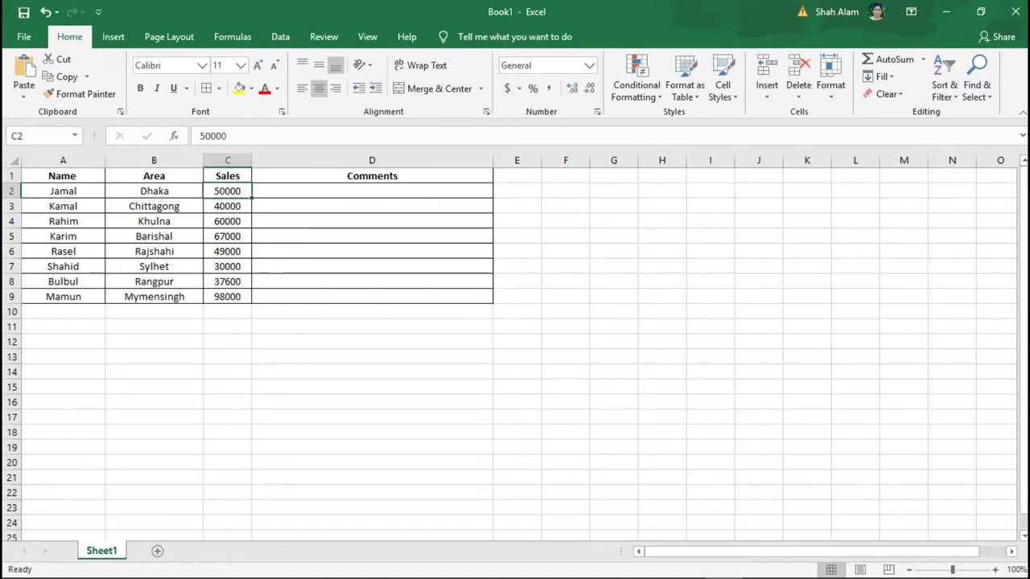
click(372, 190)
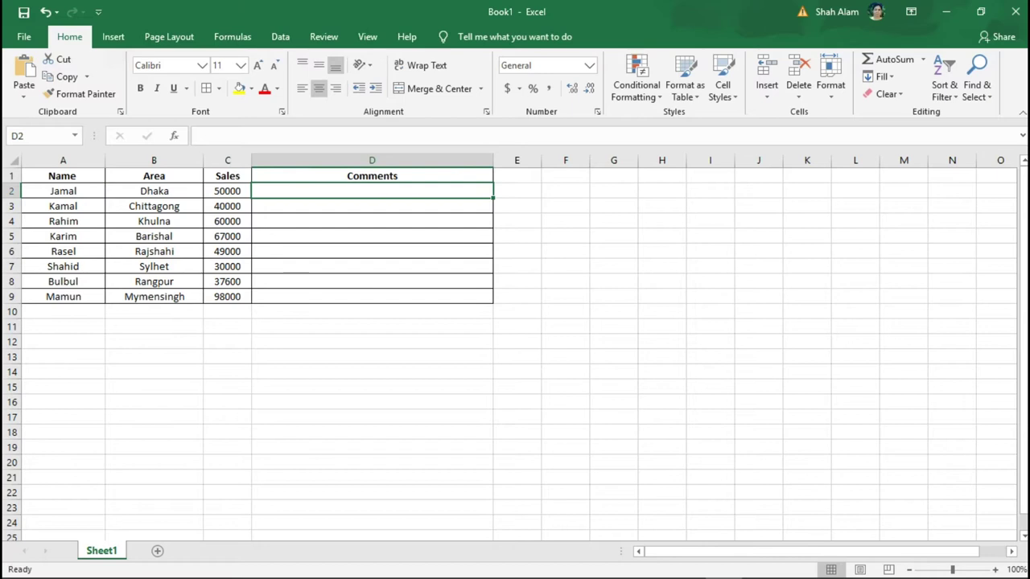
click(227, 191)
click(227, 221)
click(227, 190)
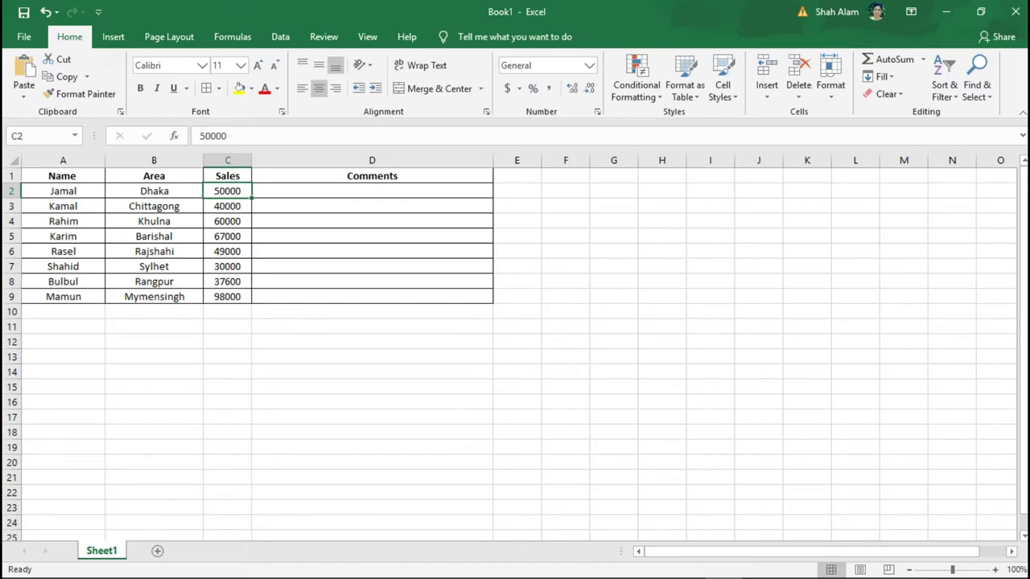
click(372, 190)
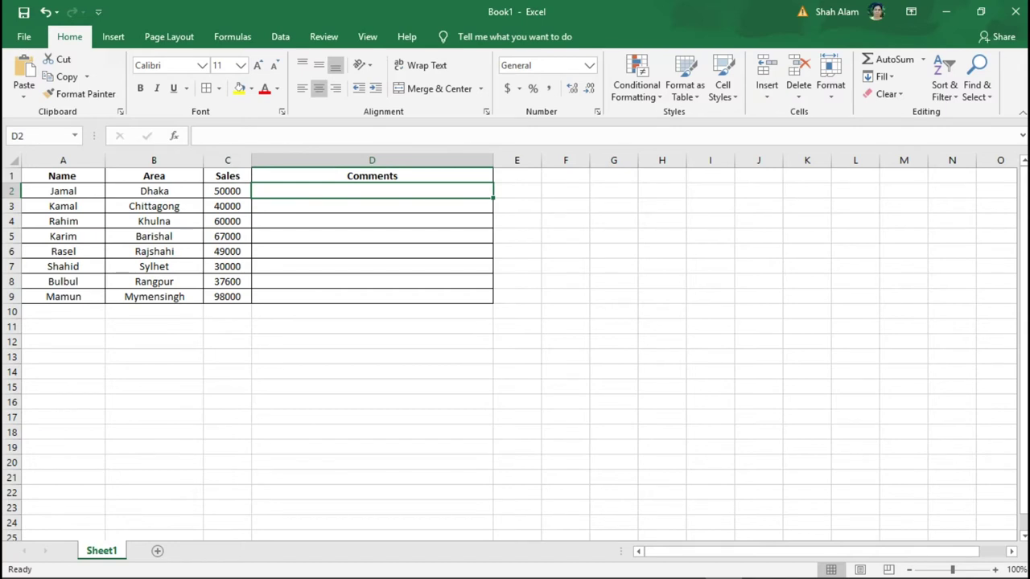
click(371, 205)
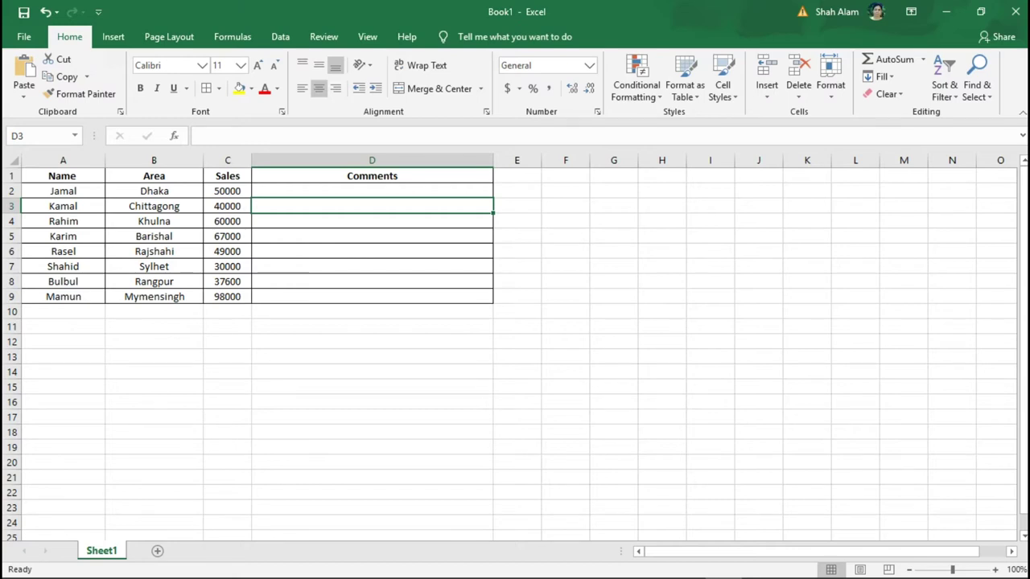
click(372, 190)
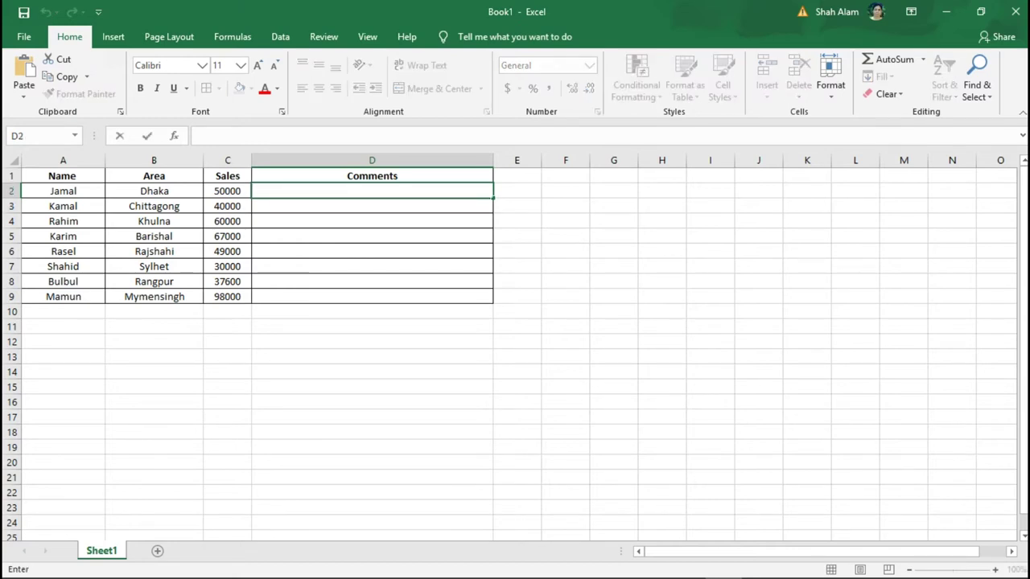
Step: Enter =IF(C2<50000, "Work Proper", "Good, Carry On") in D2
text(=)
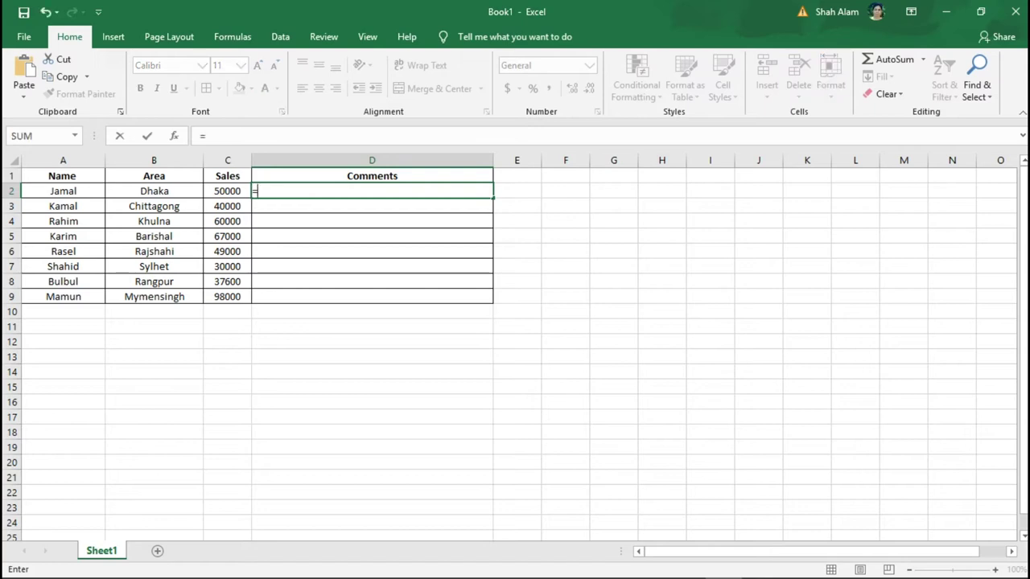
text(if)
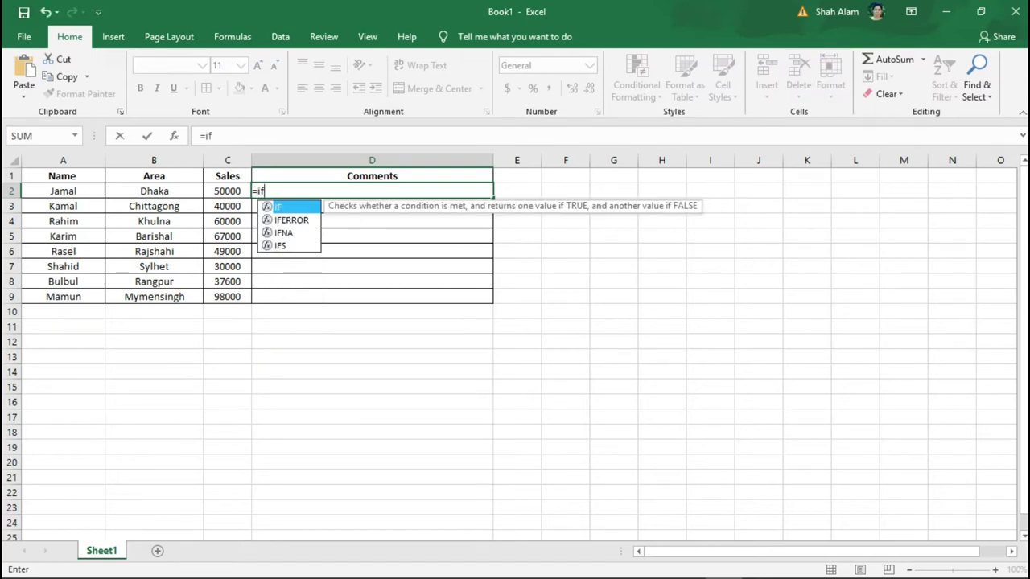
text(()
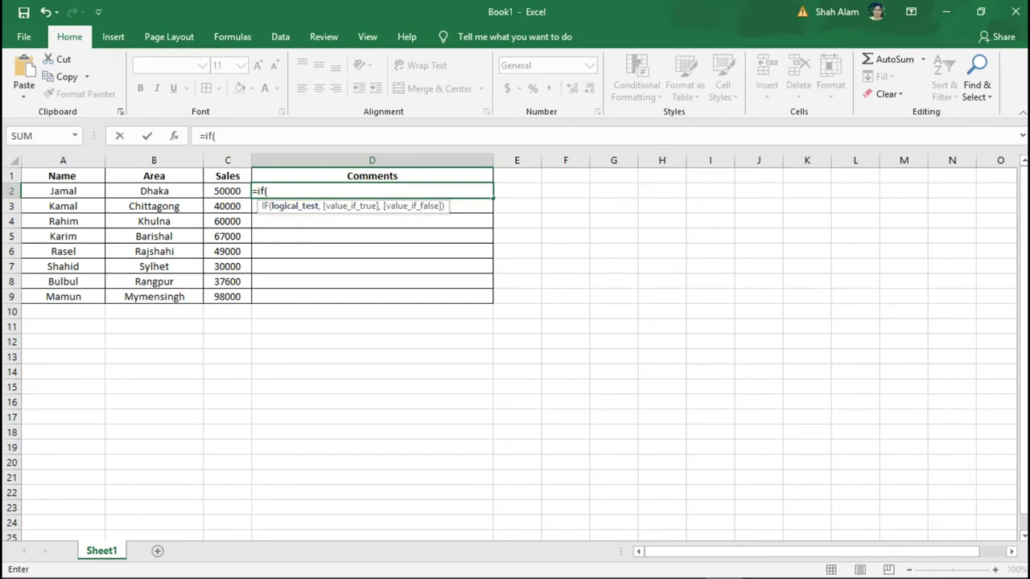
click(227, 191)
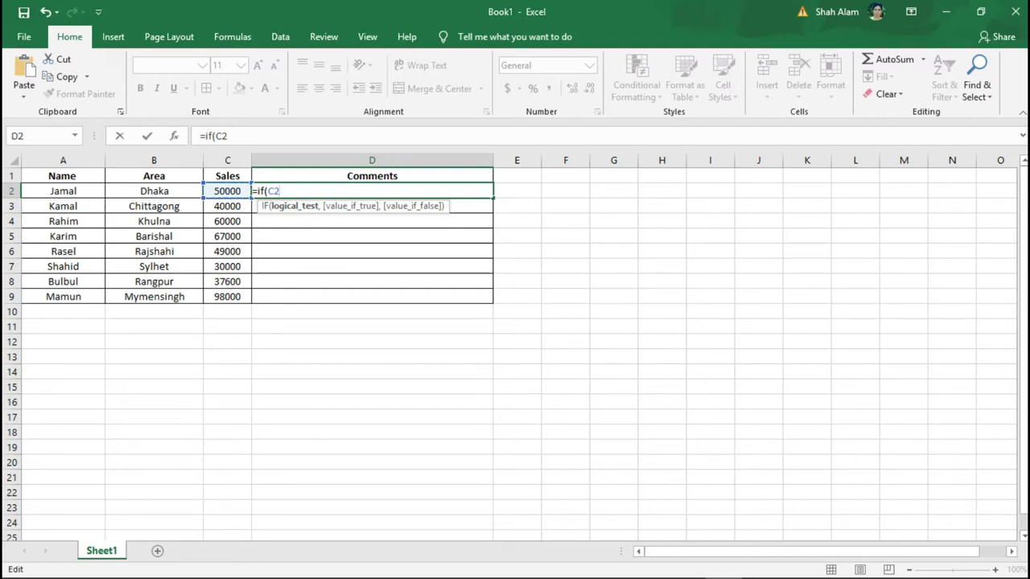
text(<)
text(50000)
text(, )
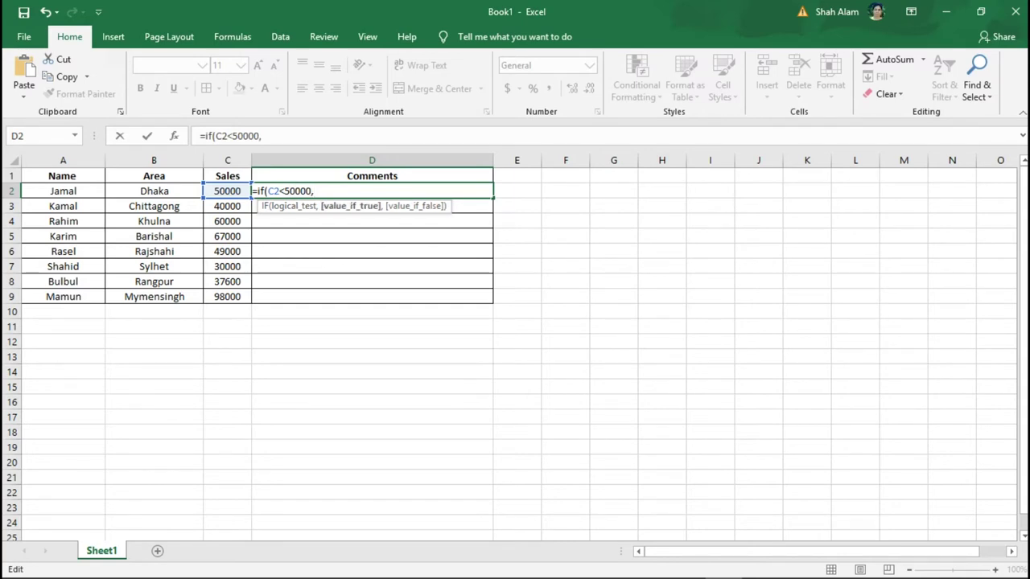
text(")
text(Work )
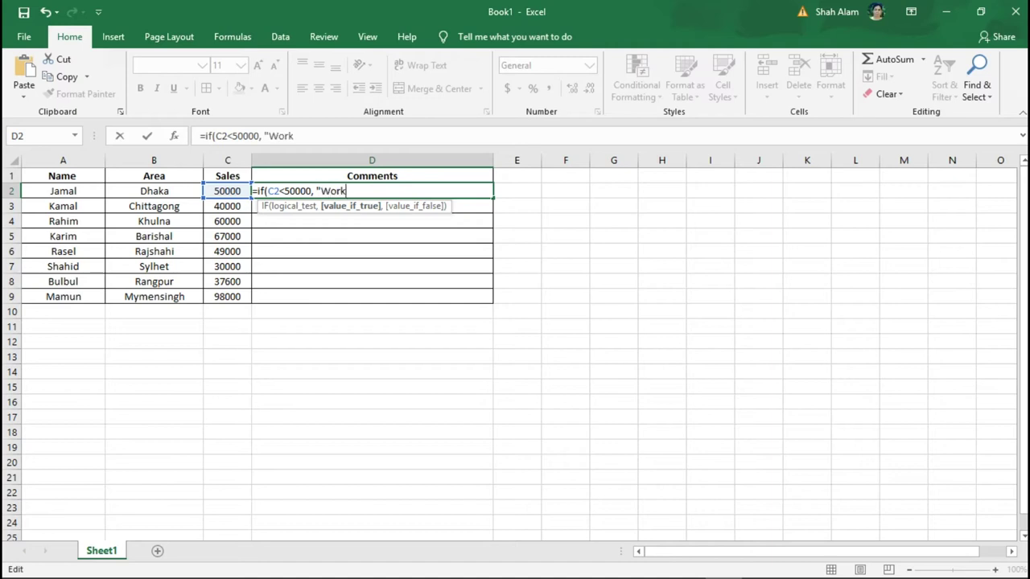
text(Proper" , )
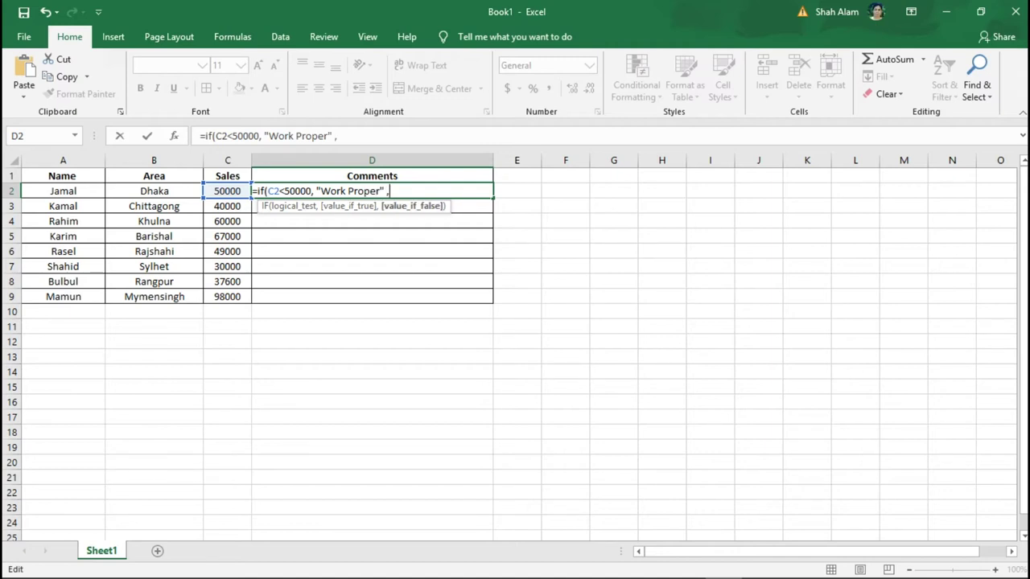
text(")
text(Good, Carry On)
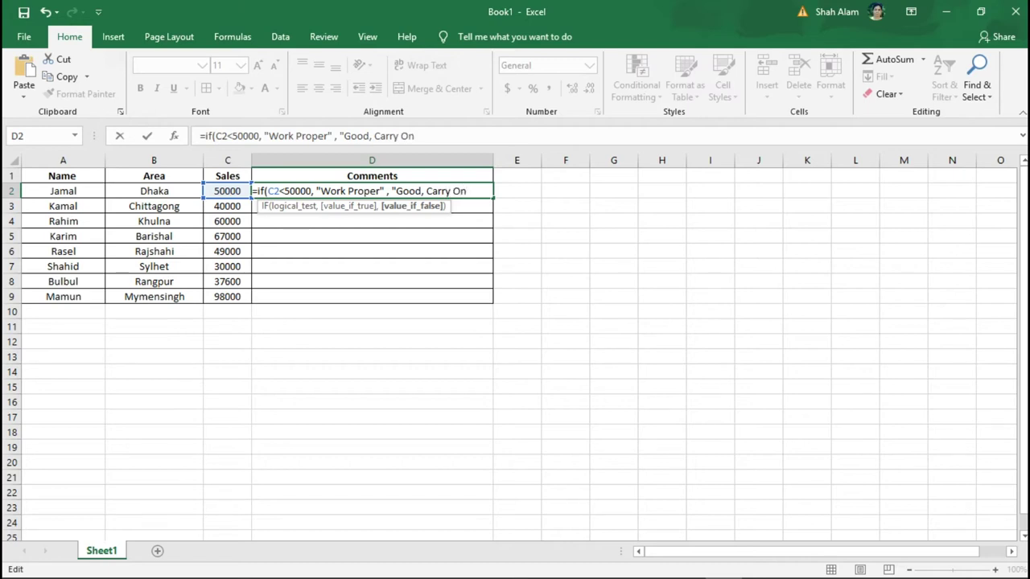
text("0)
key(BackSpace)
text())
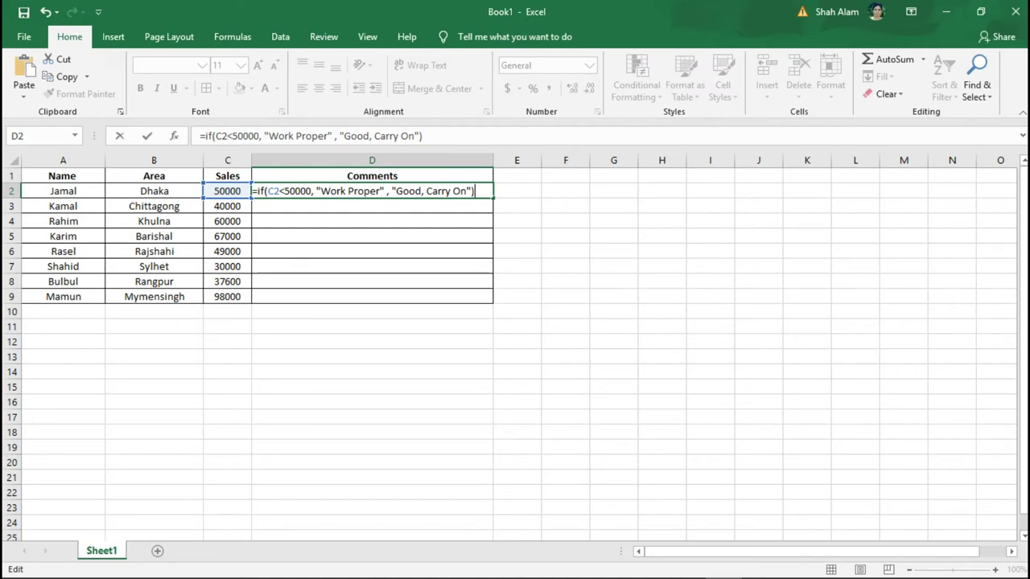
Step: Fix the formula's typos to read "Work Properly" and "Good Carry On" and commit it
click(425, 191)
key(BackSpace)
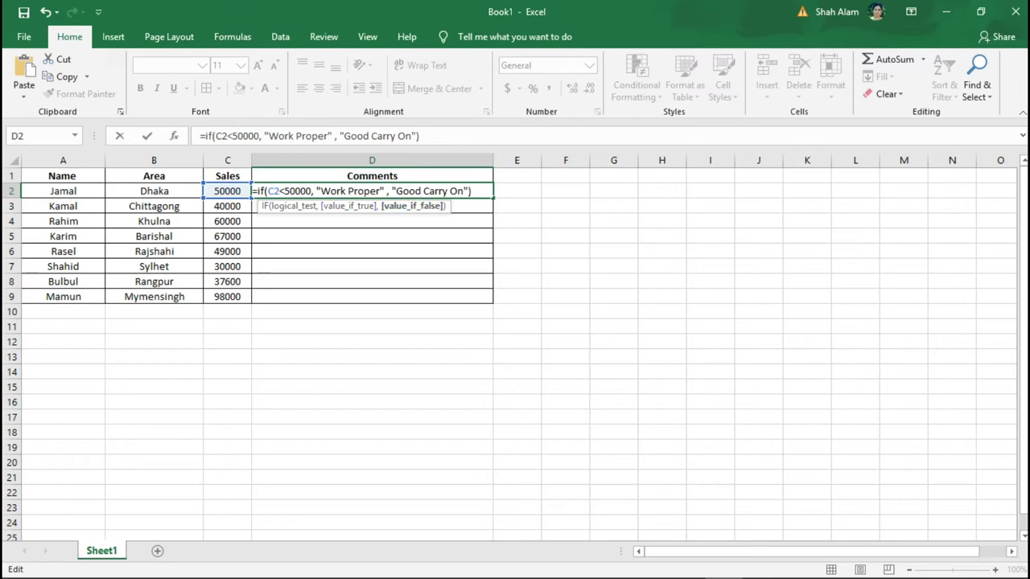
click(377, 191)
text(ly)
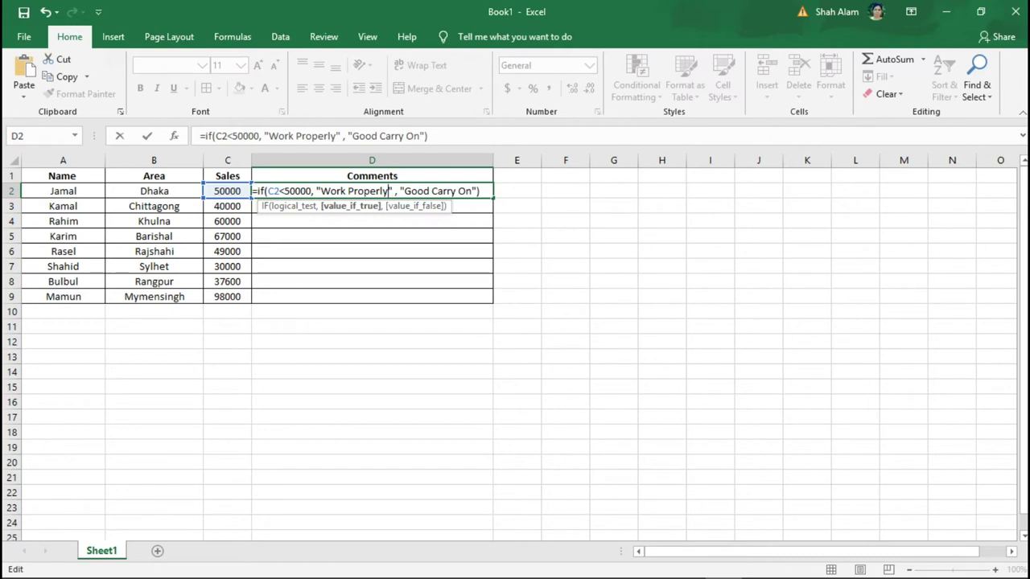
key(Tab)
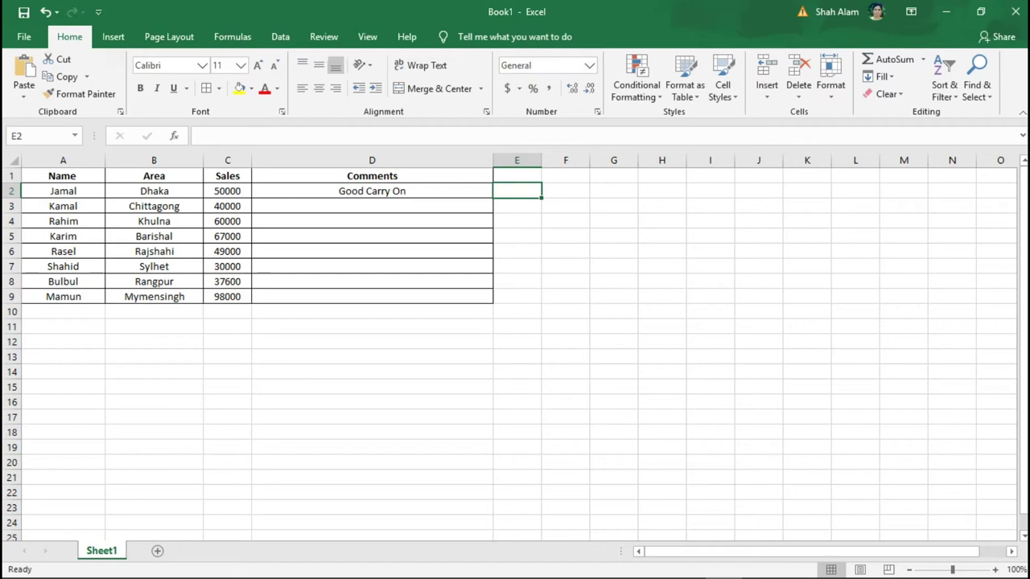
Step: Copy the D2 IF formula down to D9 and spot-check the copies in D5–D7
click(371, 191)
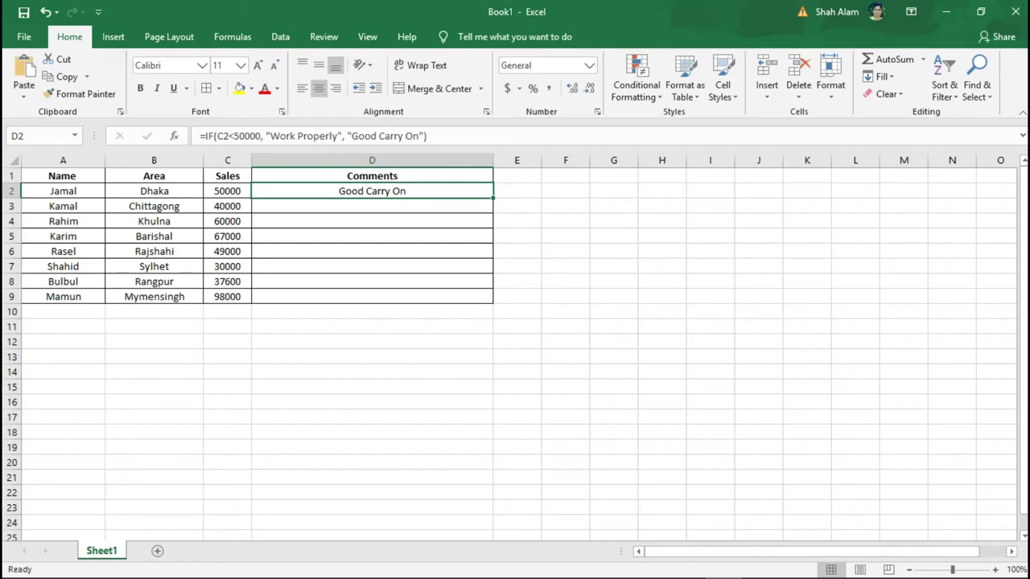
drag(492, 197, 492, 302)
click(371, 251)
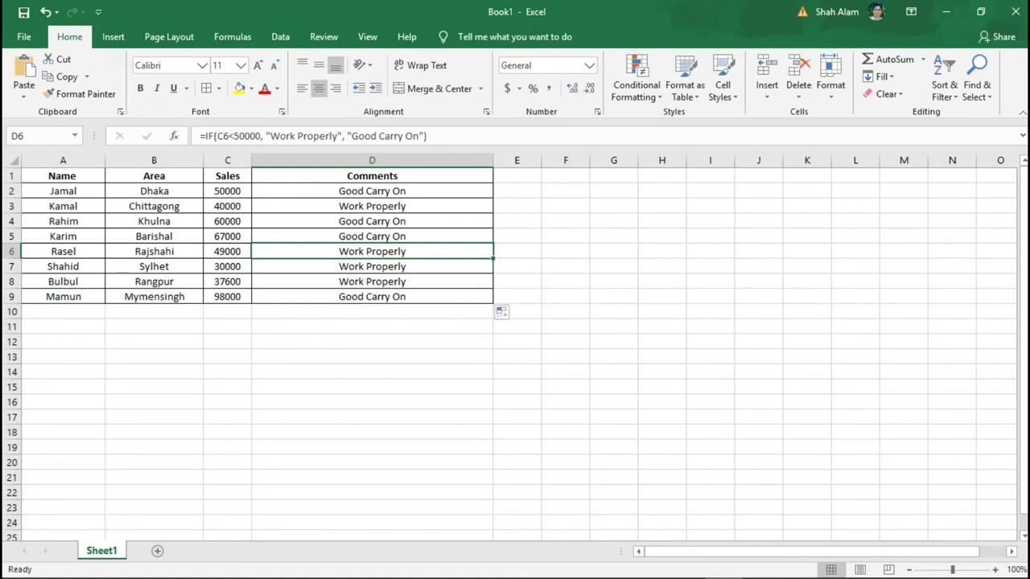
click(372, 235)
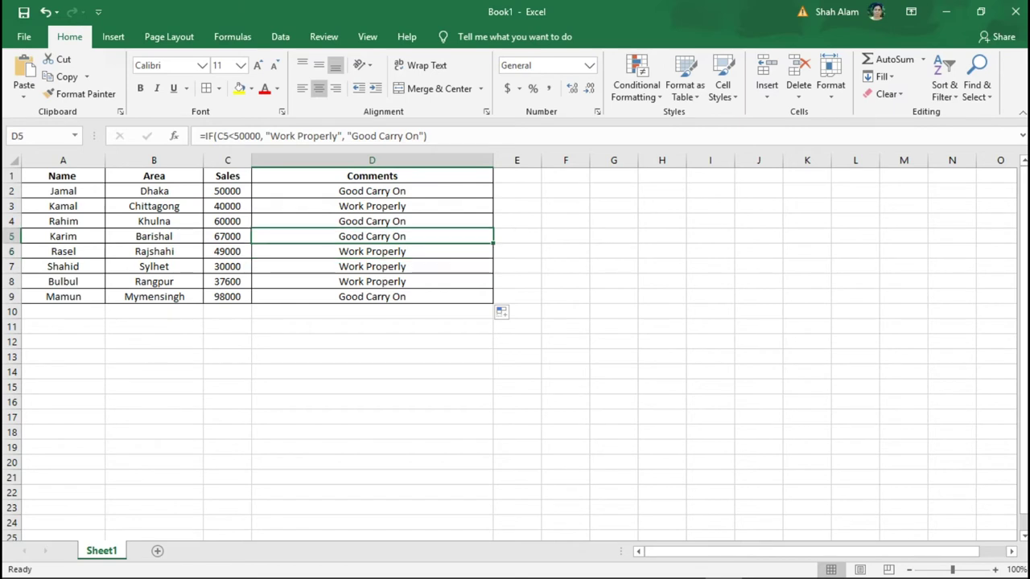
click(371, 266)
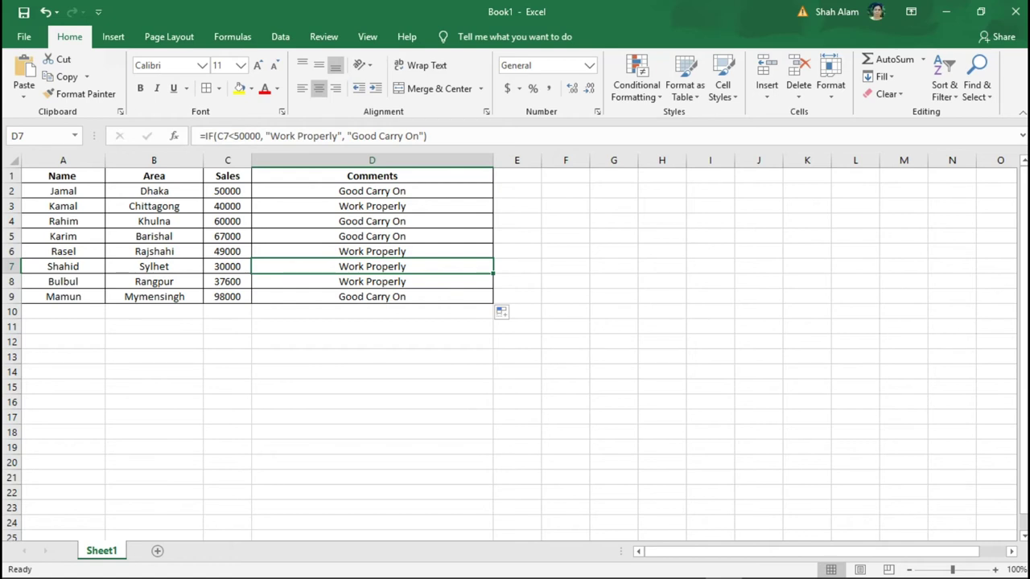
click(807, 387)
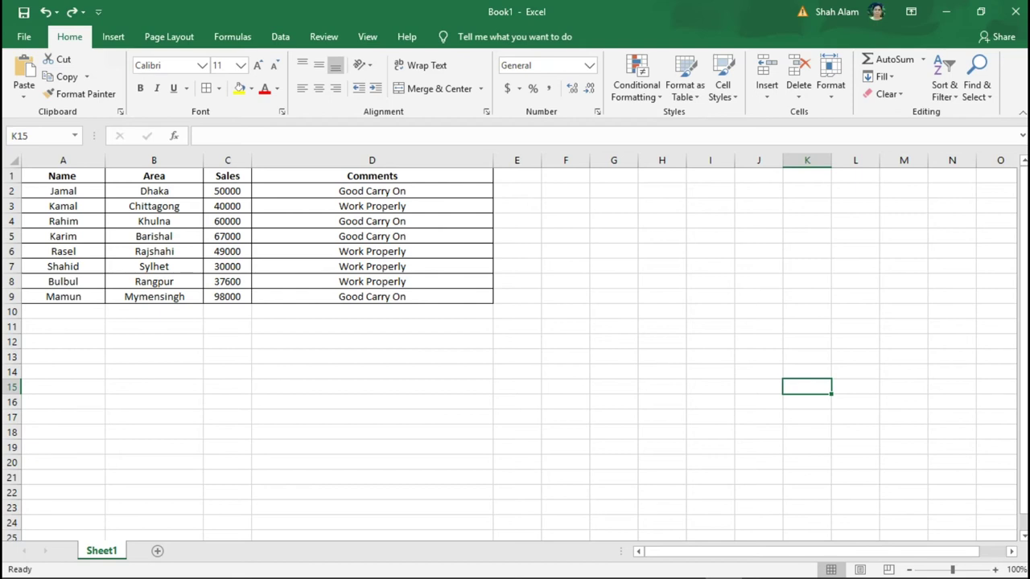
Step: Add an Equal To rule on column D filling "Work Properly" cells with an orange custom fill
click(372, 160)
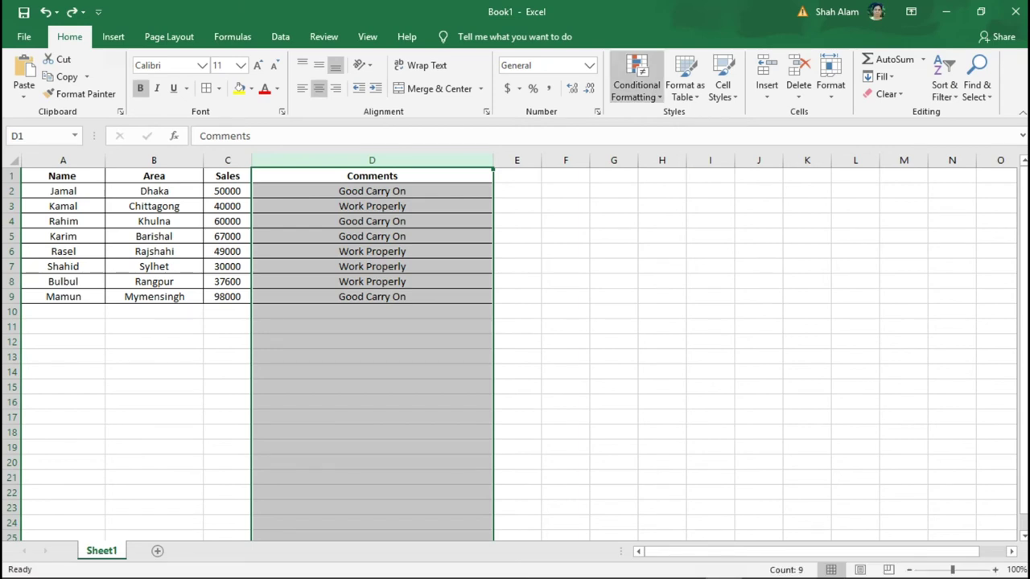
click(636, 80)
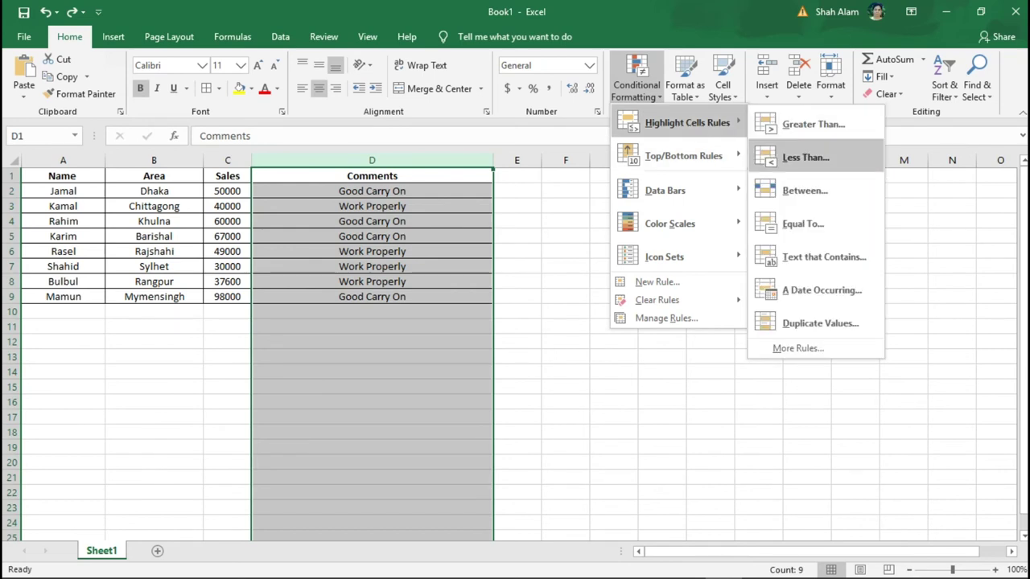
click(802, 223)
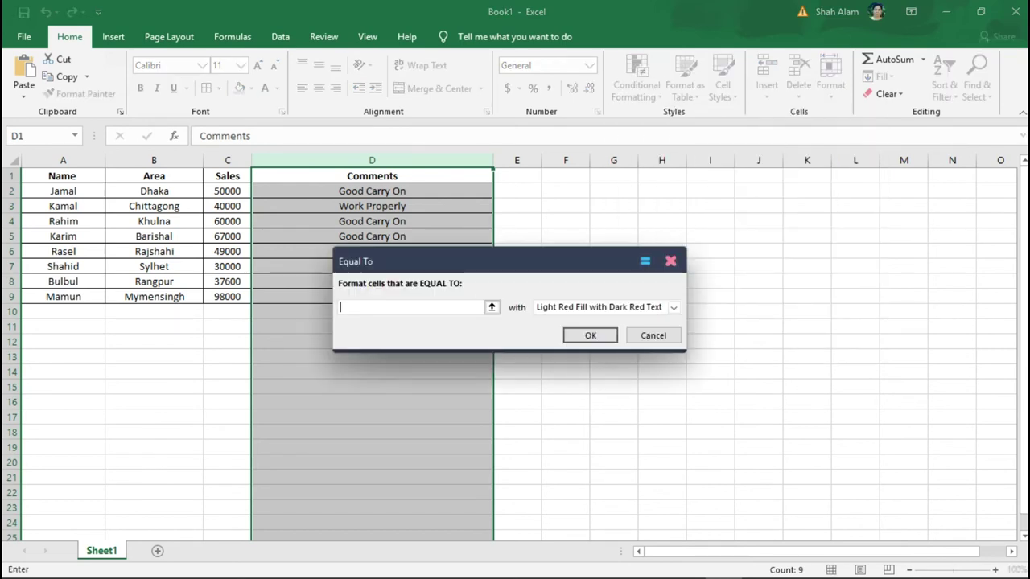
text(Work Properly)
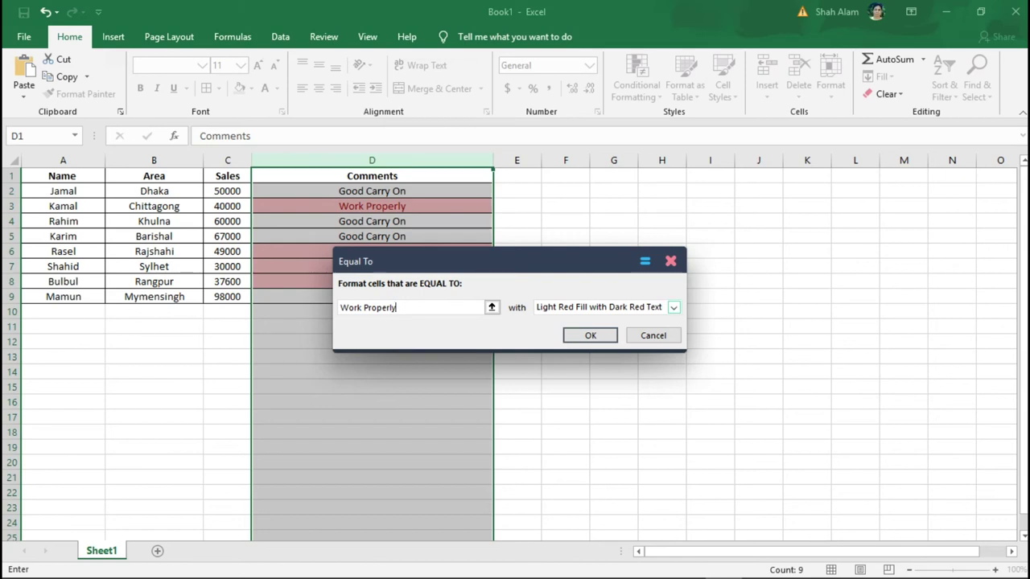
click(673, 306)
click(571, 380)
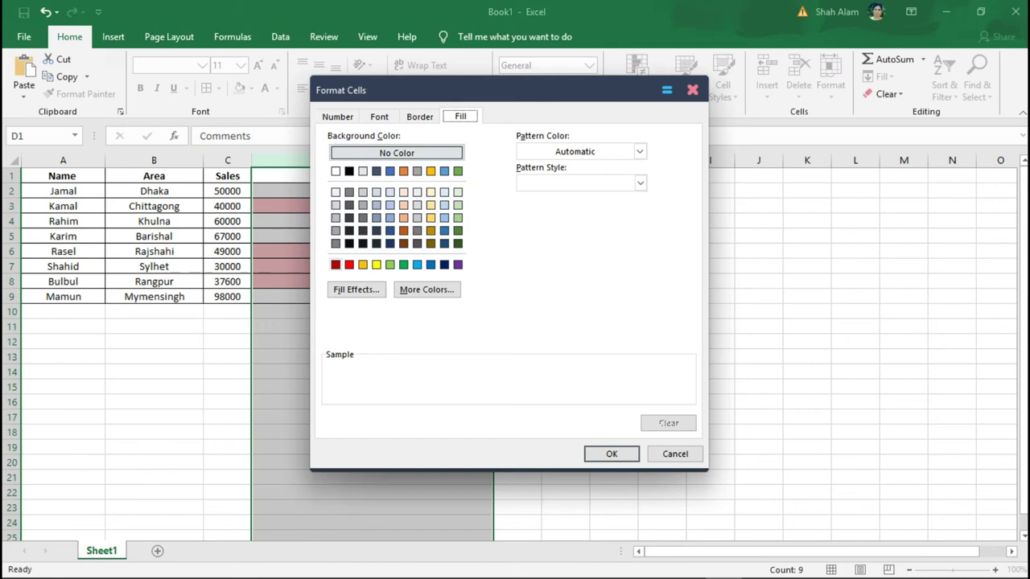
click(348, 263)
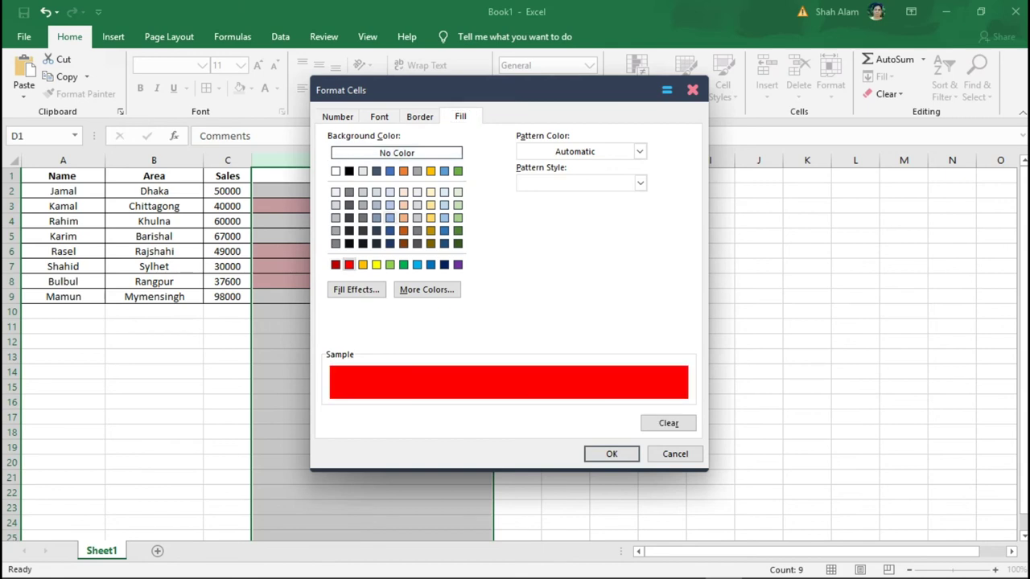
click(402, 171)
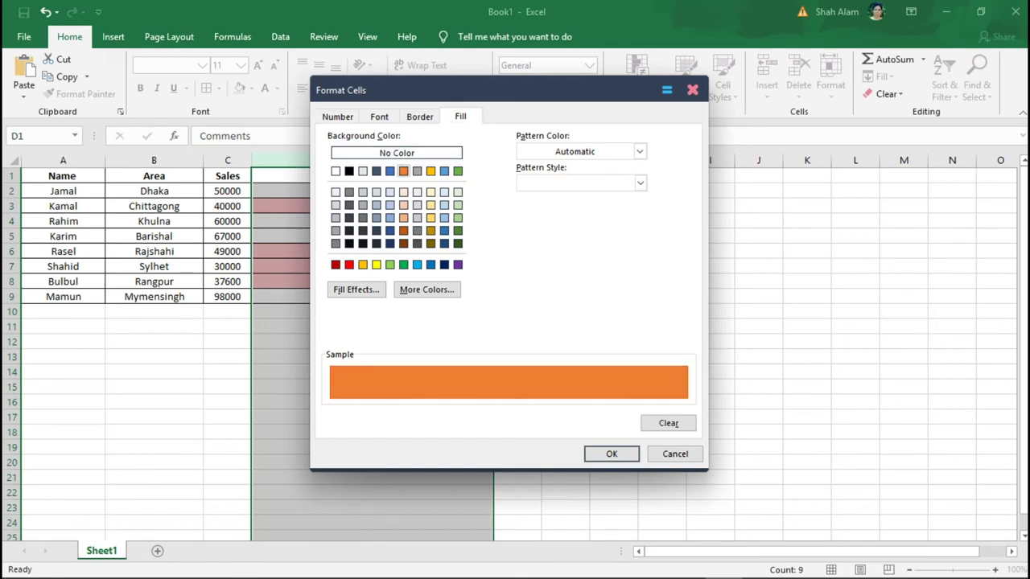
click(611, 453)
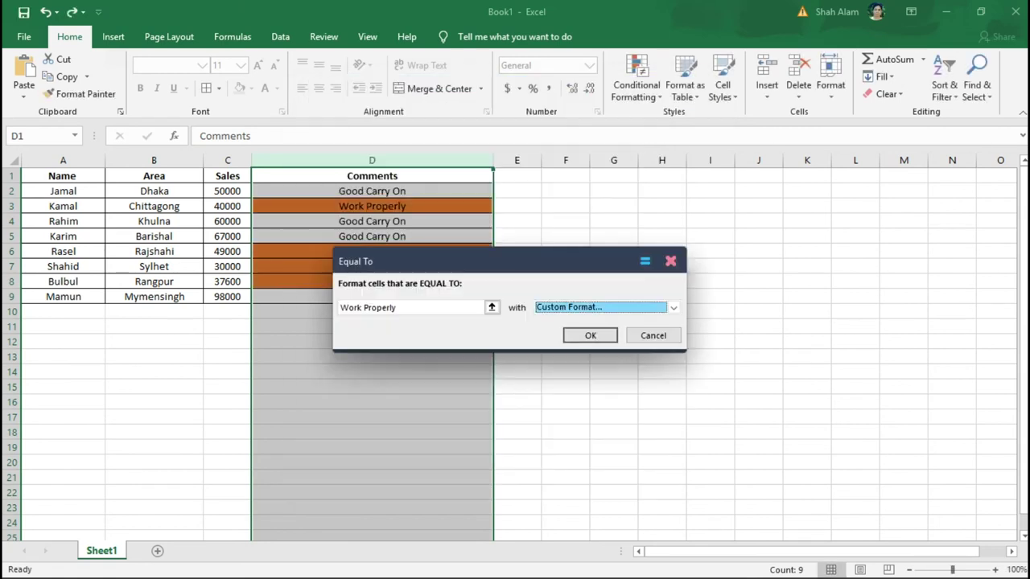
click(590, 336)
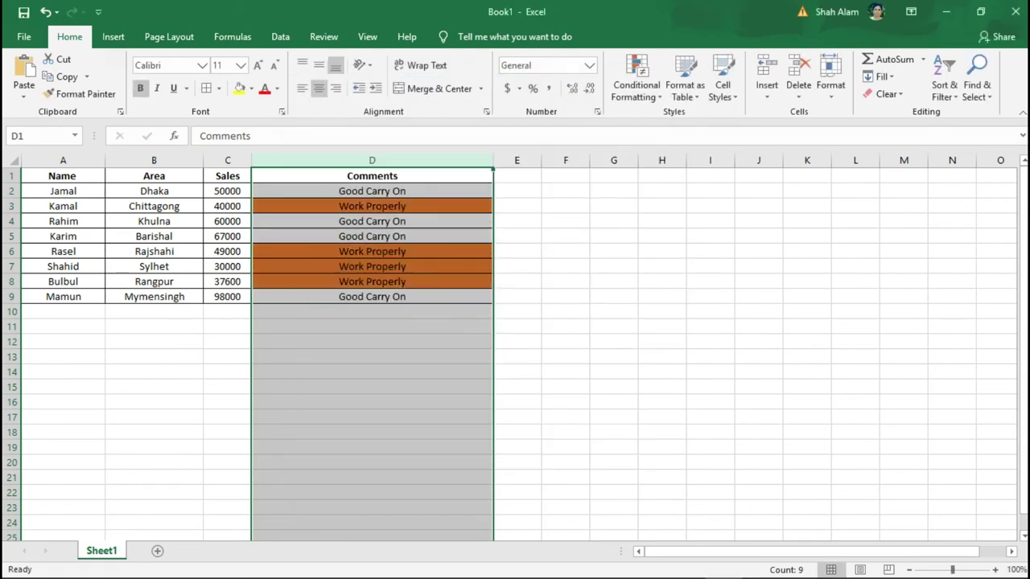
click(371, 251)
click(372, 311)
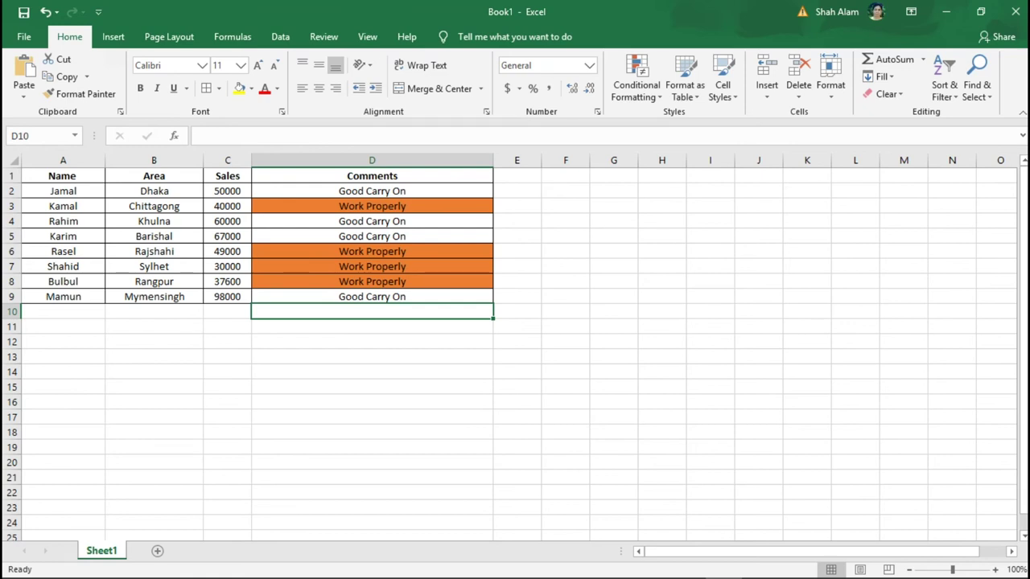
Step: Add an Equal To rule on column D filling "Good Carry On" cells with a green custom fill
click(372, 160)
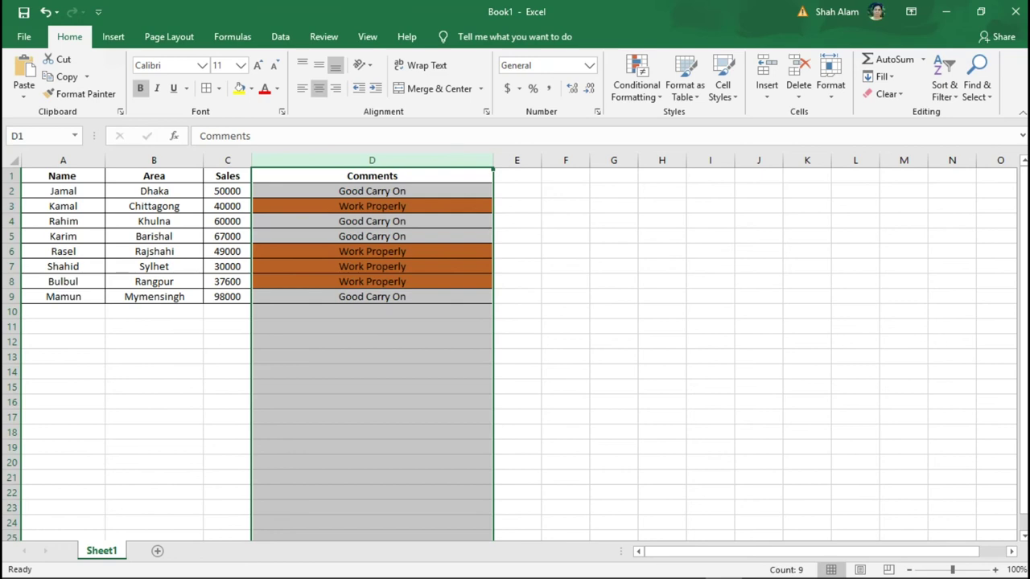
click(636, 85)
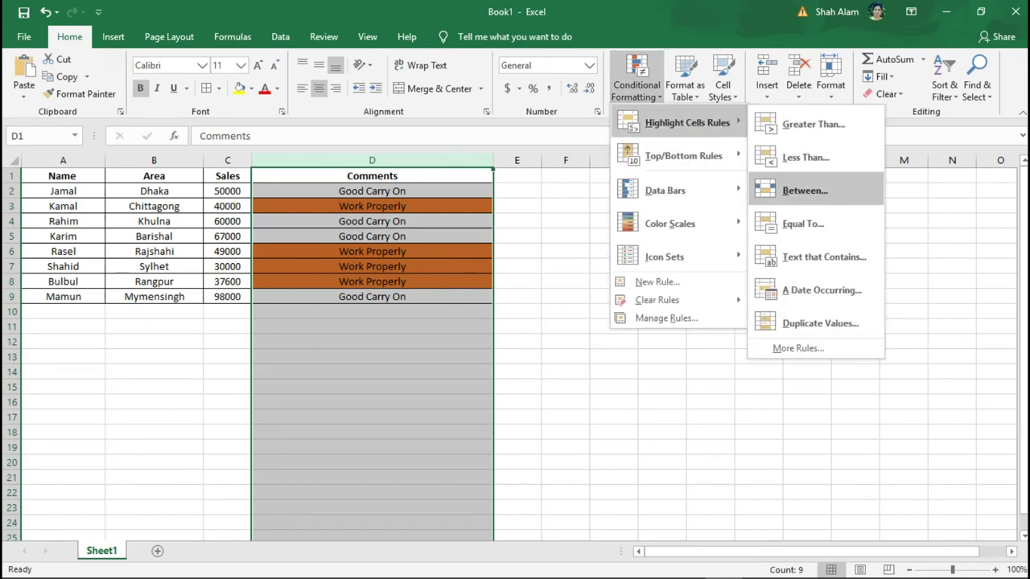
click(803, 224)
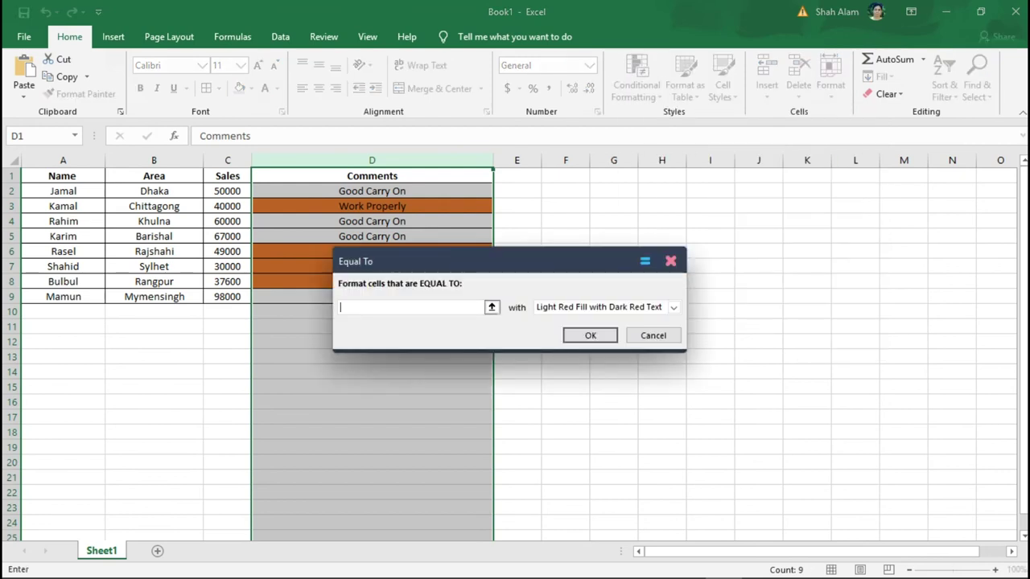
text(Good Caryy)
key(BackSpace)
key(BackSpace)
text(ry On)
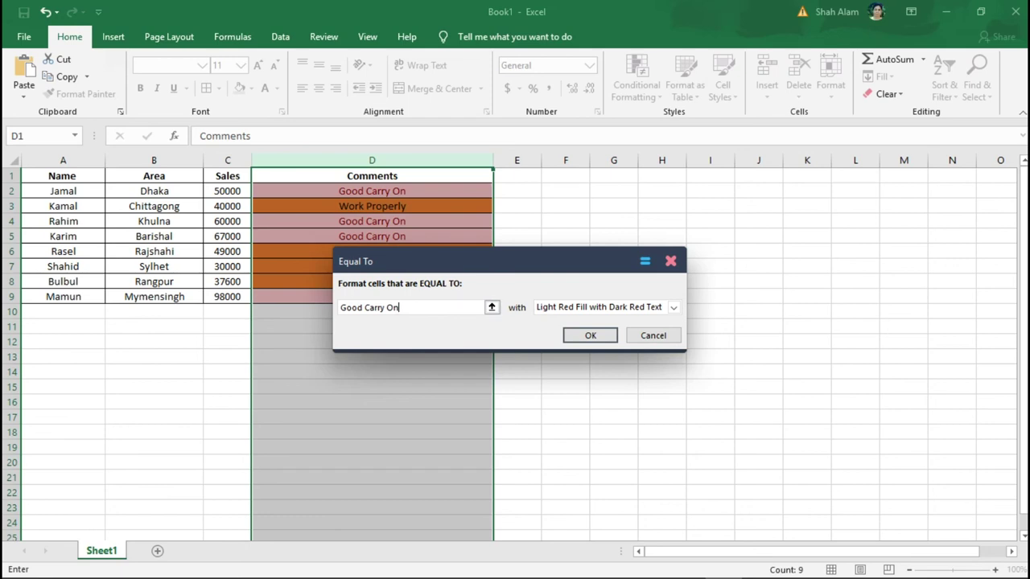
click(674, 306)
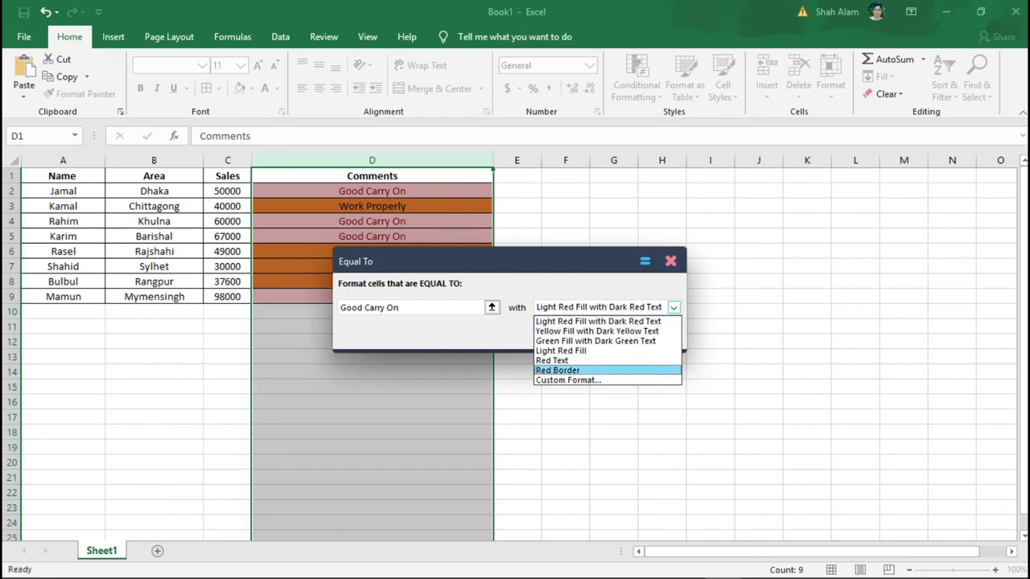
click(567, 379)
click(403, 264)
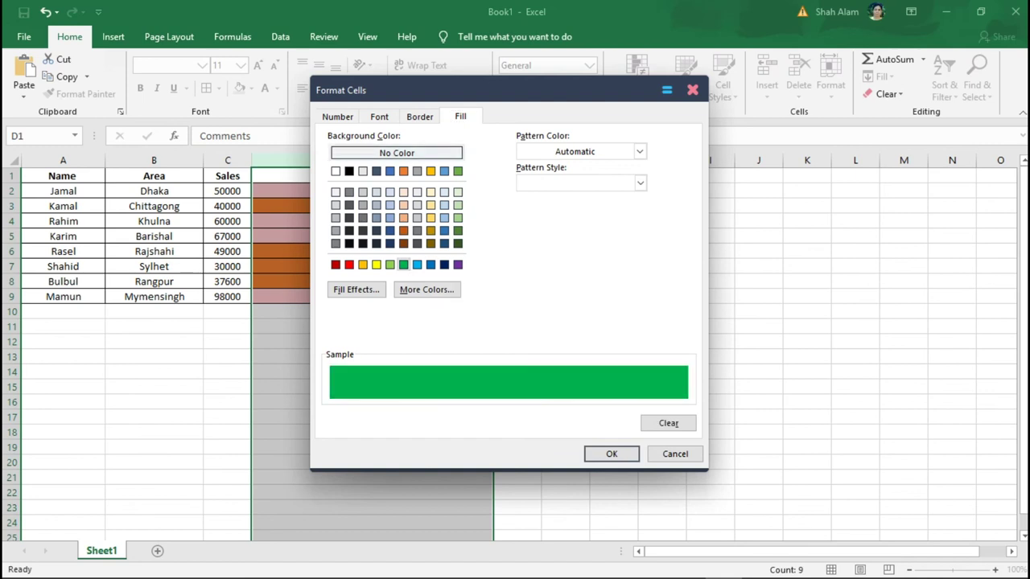
click(611, 454)
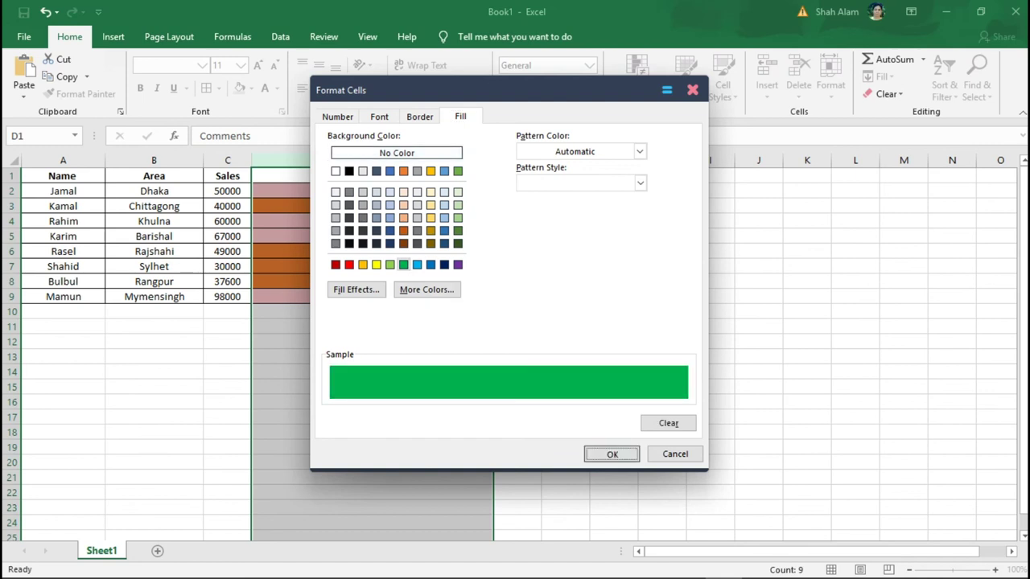
click(589, 336)
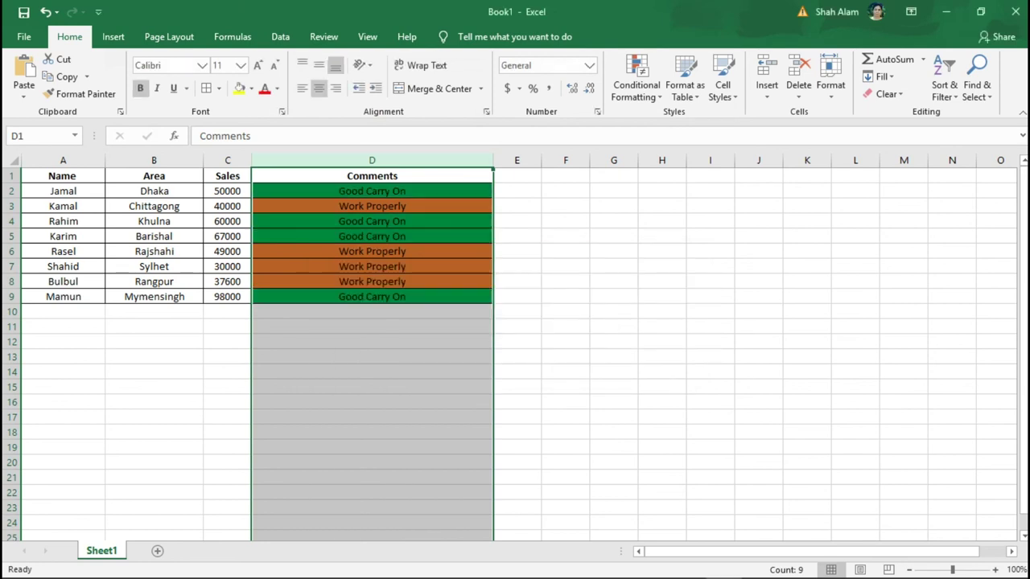
click(372, 251)
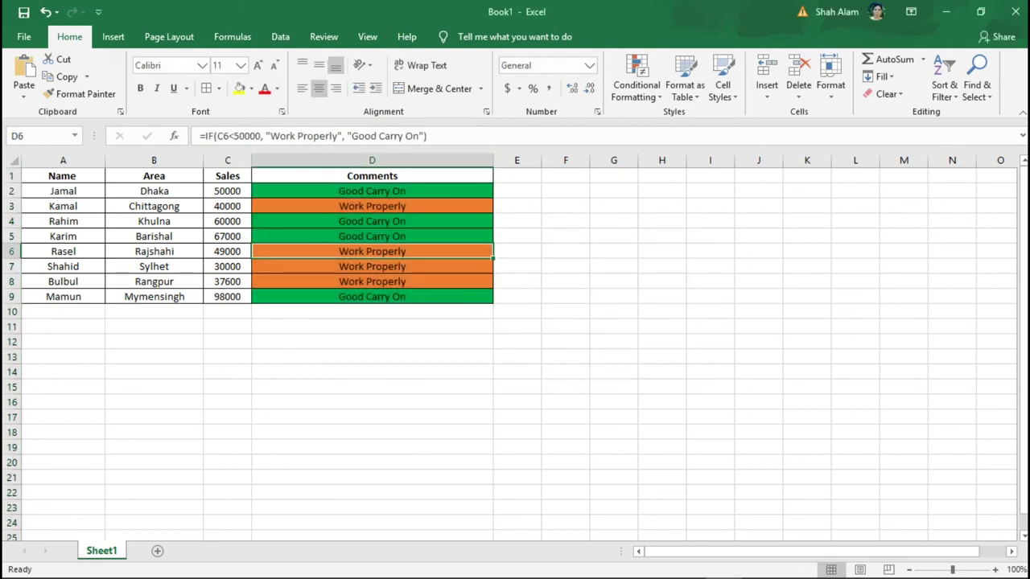
click(371, 206)
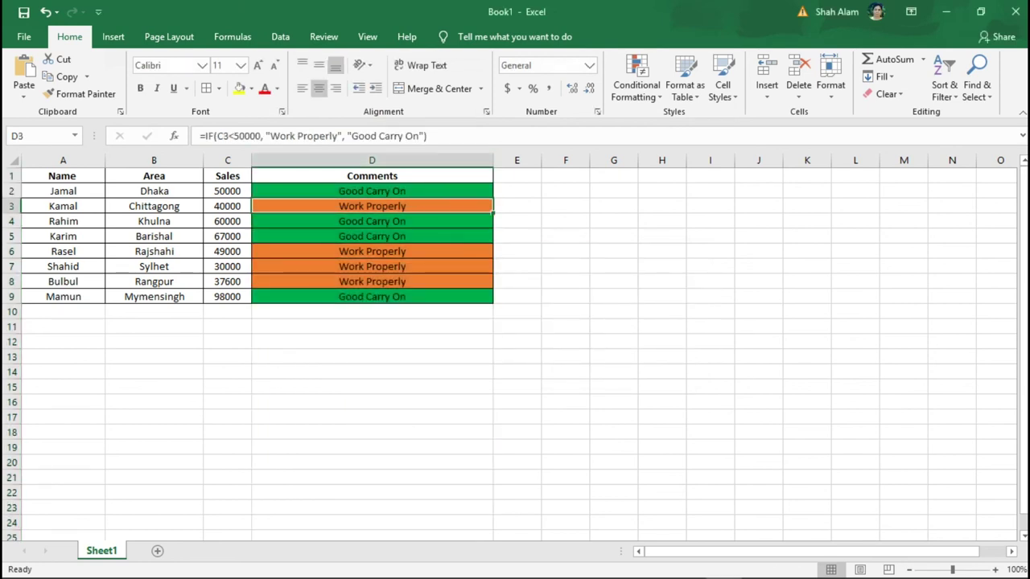
click(371, 190)
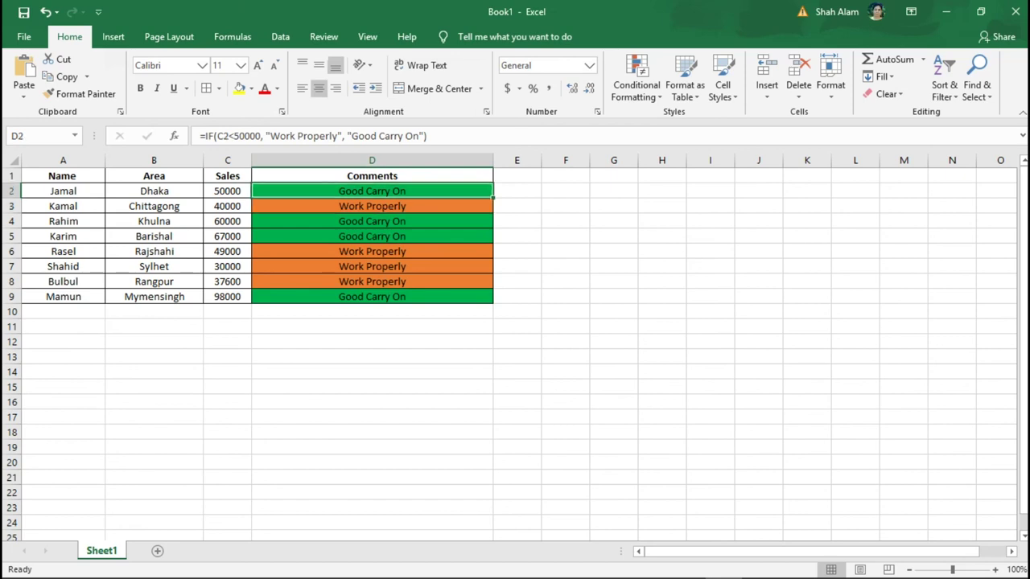